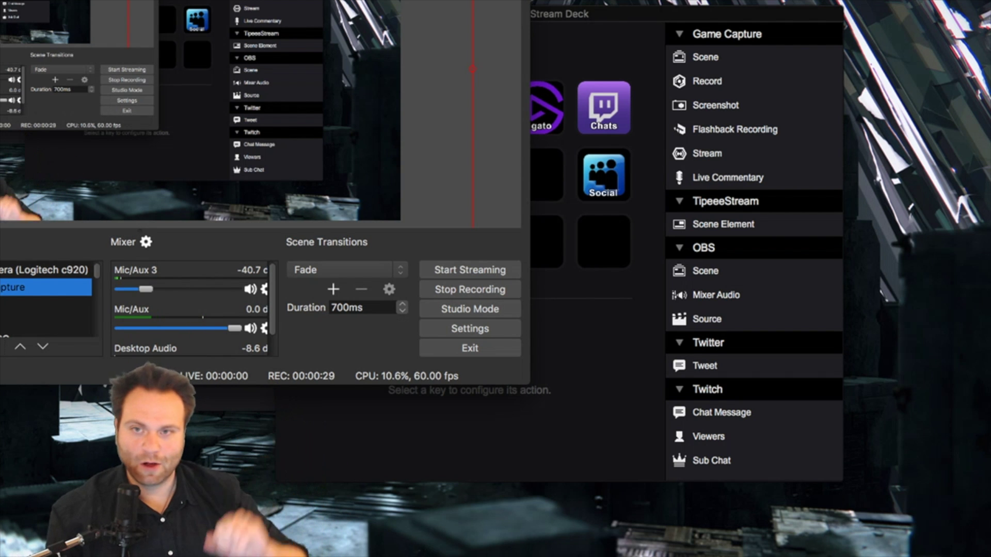
Bring the Stream Deck window in front of OBS and move it fully into view
{"action": "left_click", "coordinate": [548, 15]}
{"action": "left_click_drag", "start_coordinate": [548, 15], "coordinate": [427, 26]}
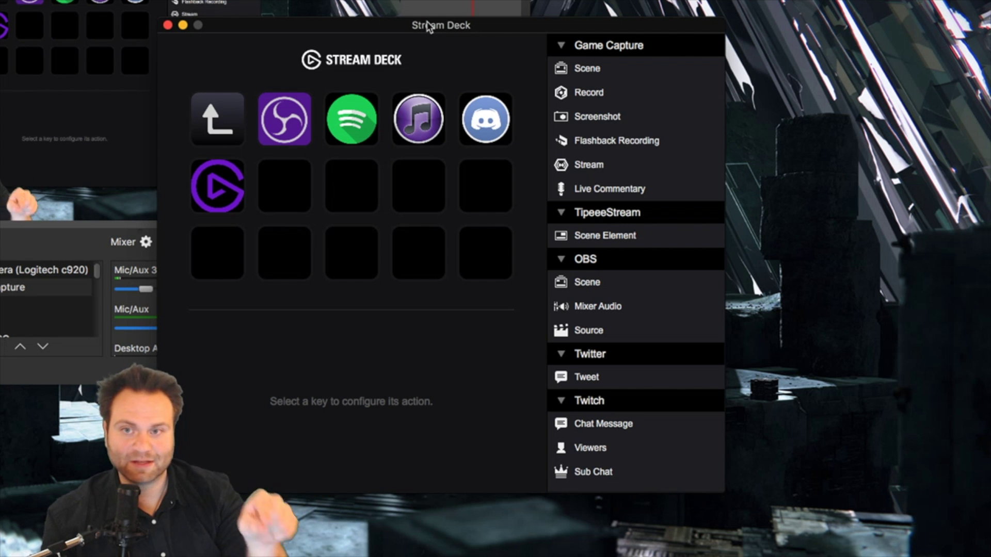
{"action": "key", "text": "super+Tab"}
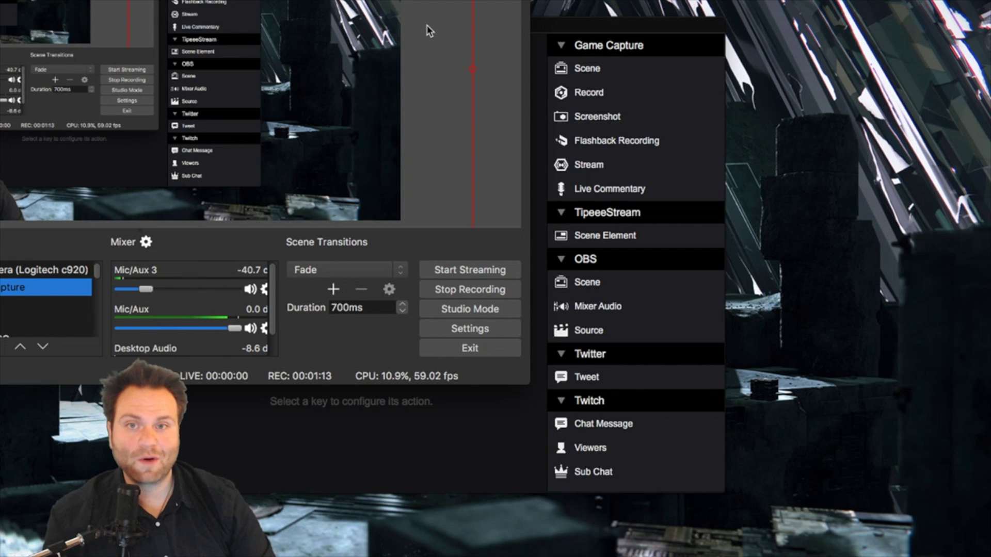
{"action": "left_click", "coordinate": [593, 21]}
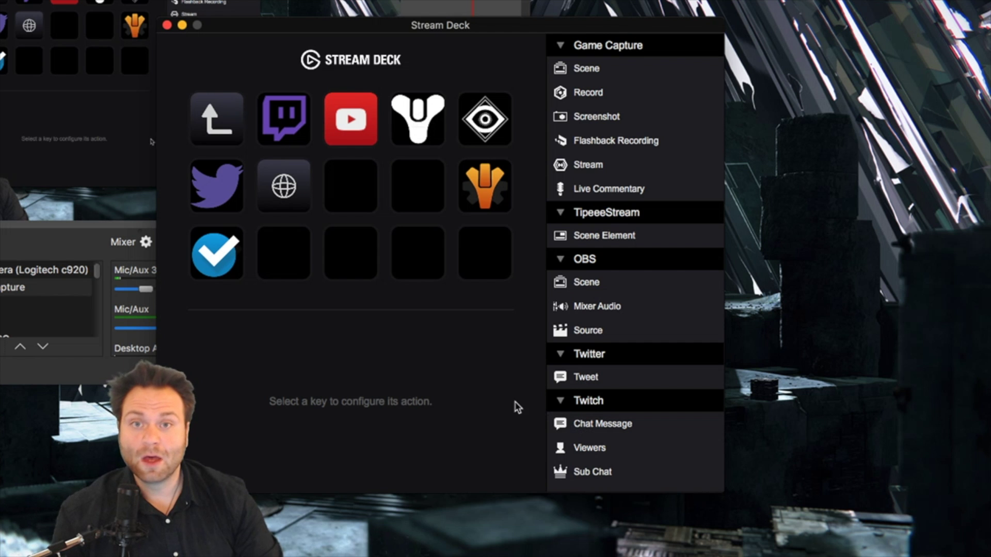
Add a System Website action to the third key of the second row and title it IGN
{"action": "scroll", "coordinate": [590, 403], "scroll_direction": "down", "scroll_amount": 5}
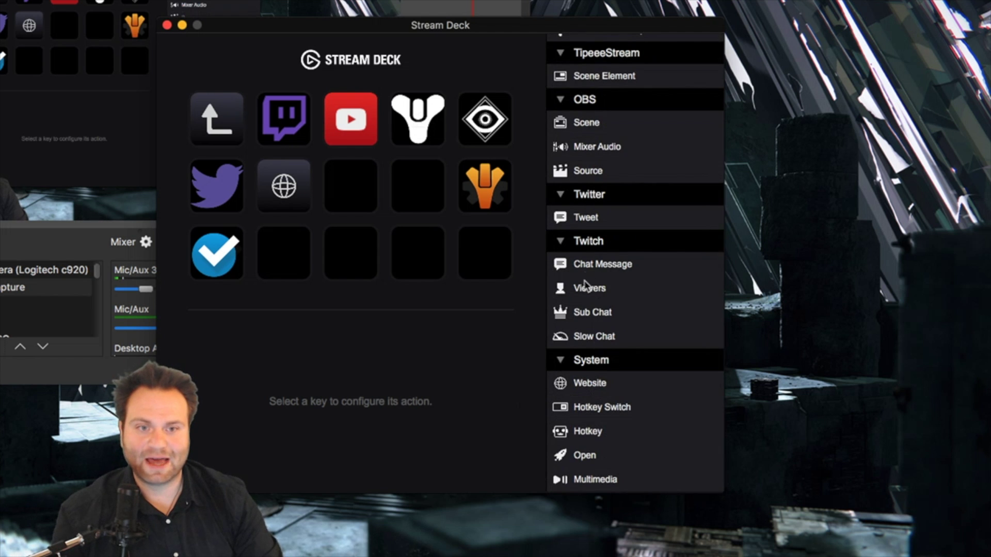
{"action": "scroll", "coordinate": [577, 324], "scroll_direction": "up", "scroll_amount": 5}
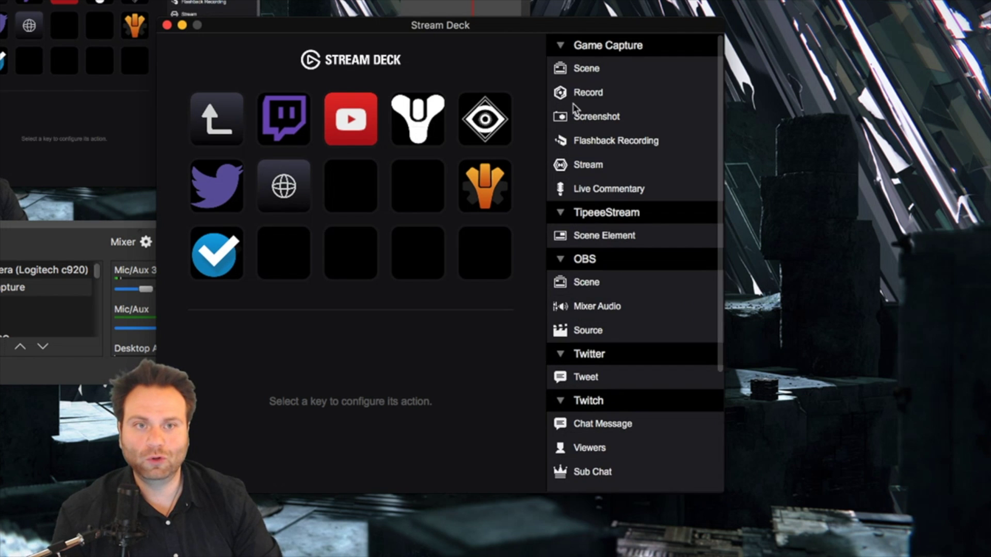
{"action": "scroll", "coordinate": [593, 394], "scroll_direction": "down", "scroll_amount": 5}
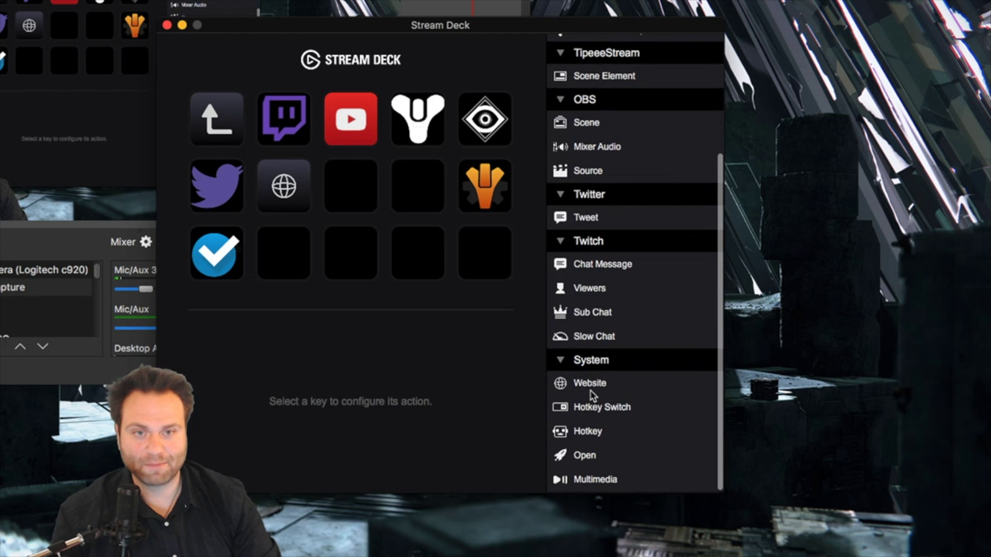
{"action": "left_click_drag", "start_coordinate": [593, 386], "coordinate": [351, 197]}
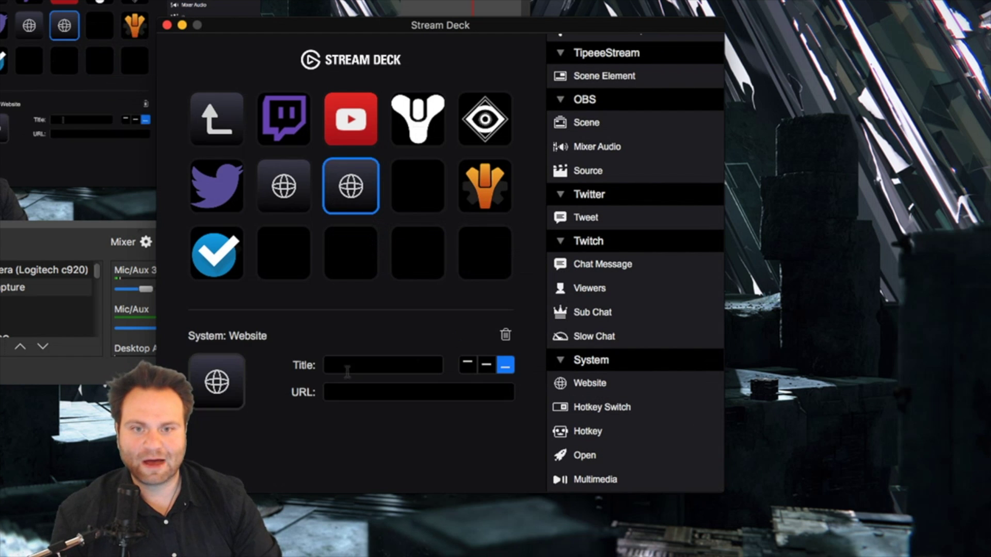
{"action": "left_click", "coordinate": [338, 364]}
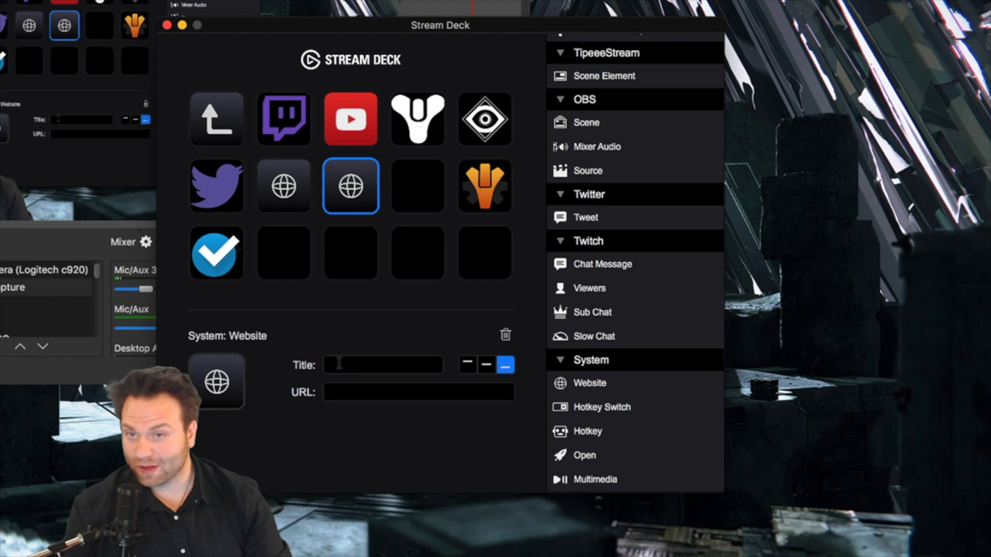
{"action": "type", "text": "IGN"}
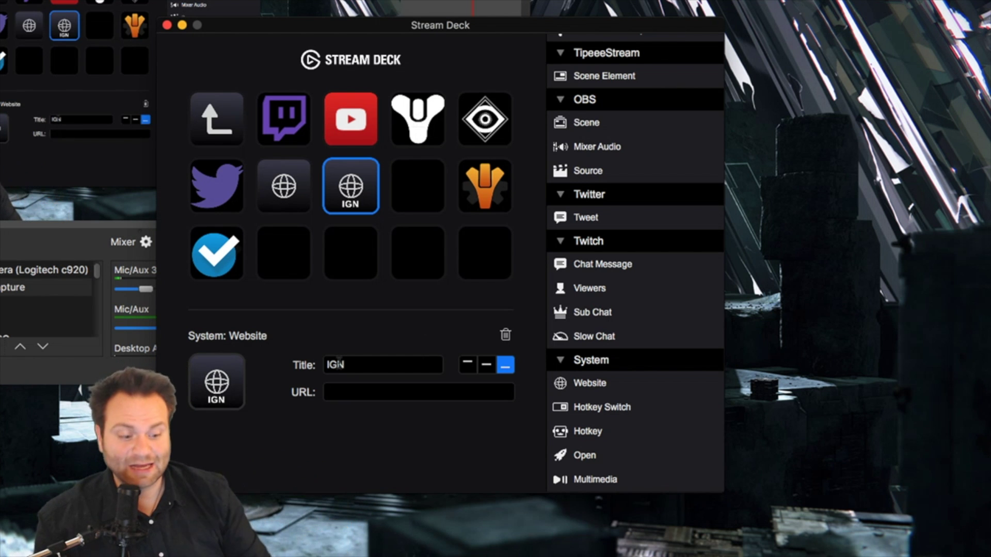
{"action": "left_click", "coordinate": [486, 366]}
{"action": "left_click", "coordinate": [464, 367]}
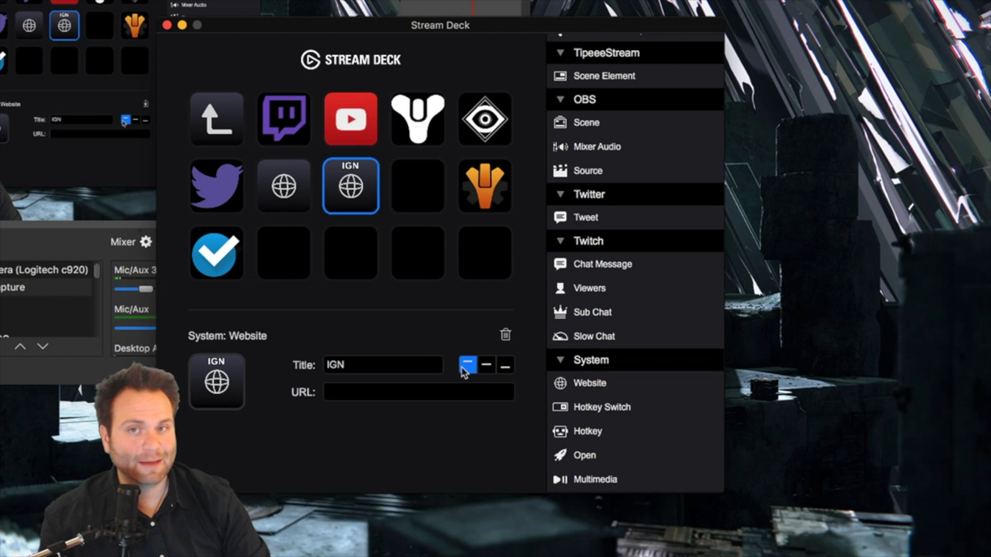
{"action": "left_click", "coordinate": [431, 392]}
{"action": "type", "text": "ww"}
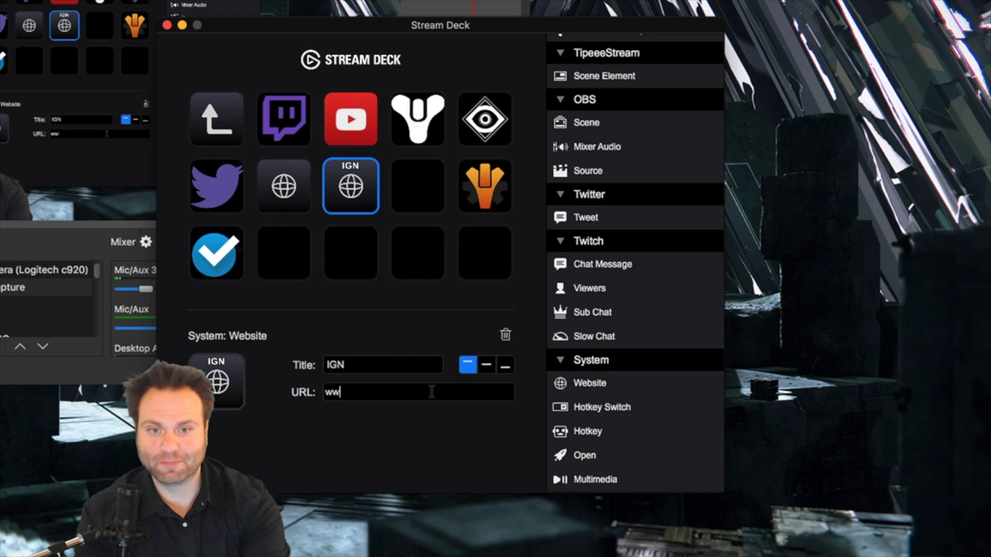
{"action": "type", "text": "w.ign.com"}
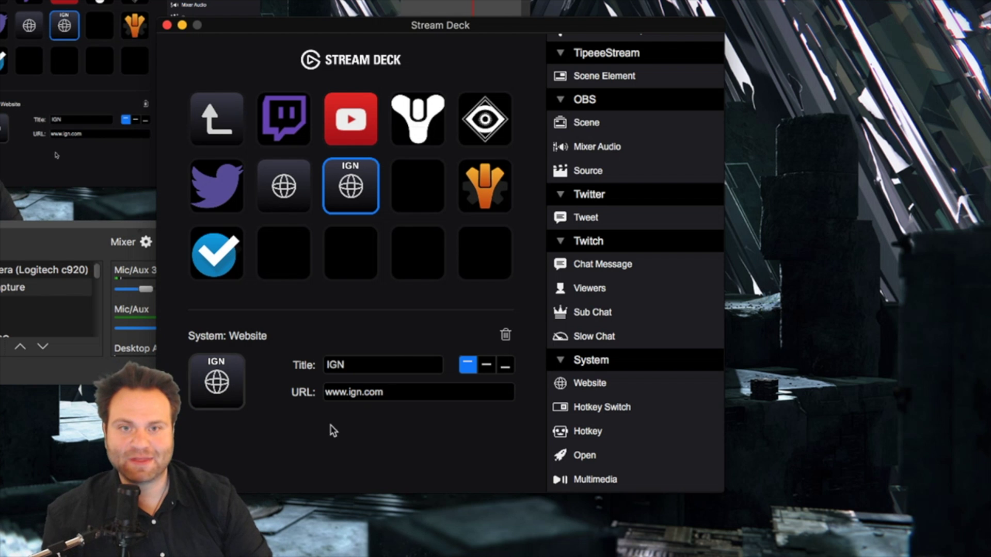
Test the website keys by viewing the IGN, Twitch channel and YouTube channel pages in the browser, and return to Stream Deck
{"action": "left_click", "coordinate": [301, 185]}
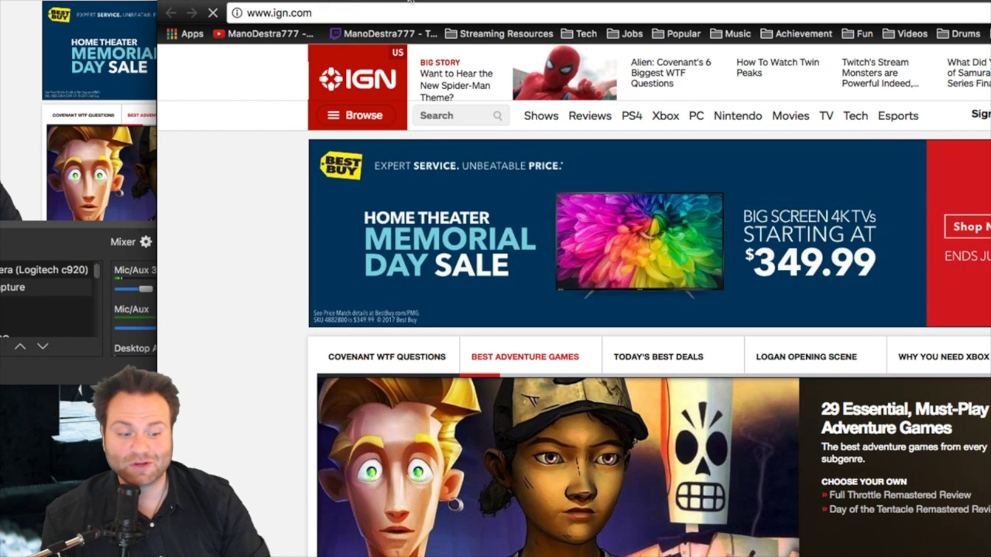
{"action": "left_click", "coordinate": [416, 1]}
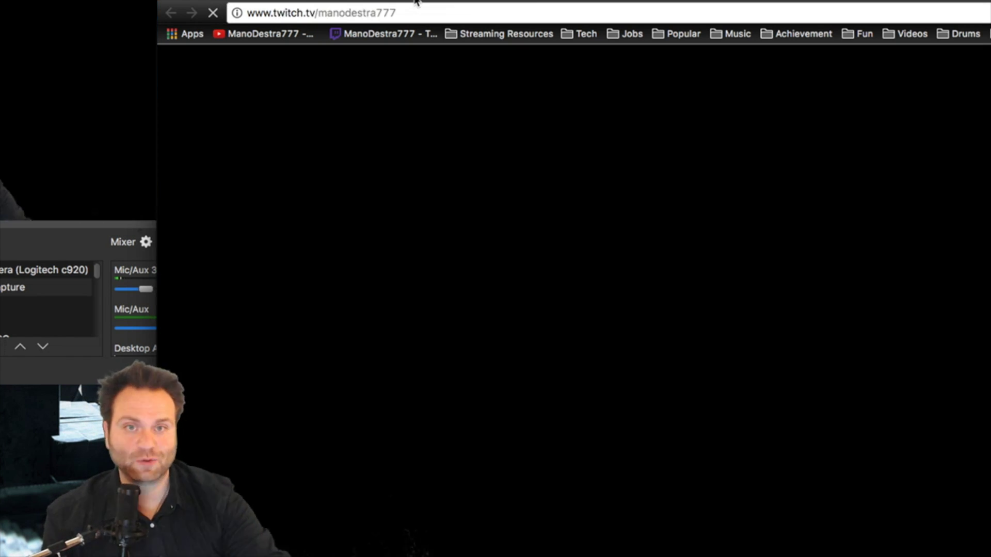
{"action": "left_click", "coordinate": [416, 1]}
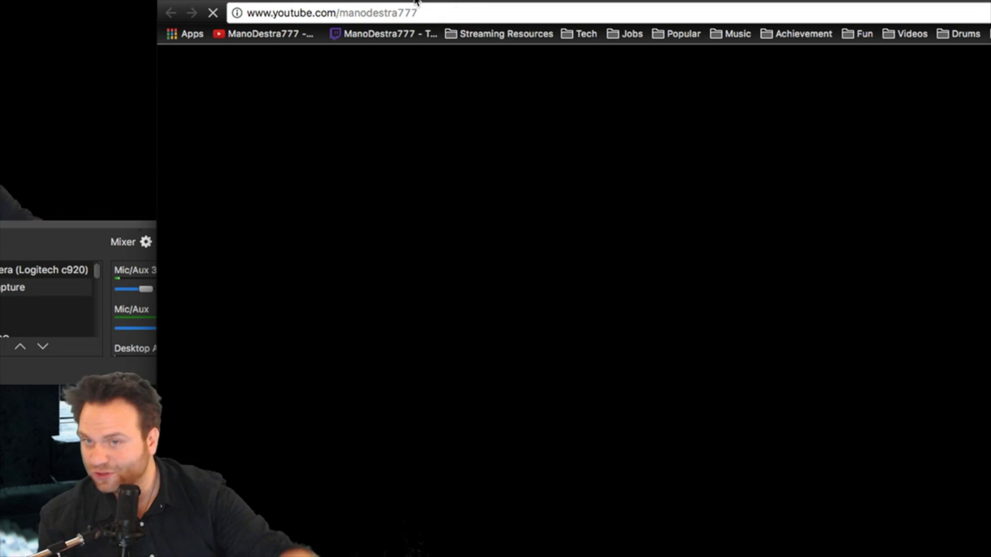
{"action": "left_click", "coordinate": [416, 2]}
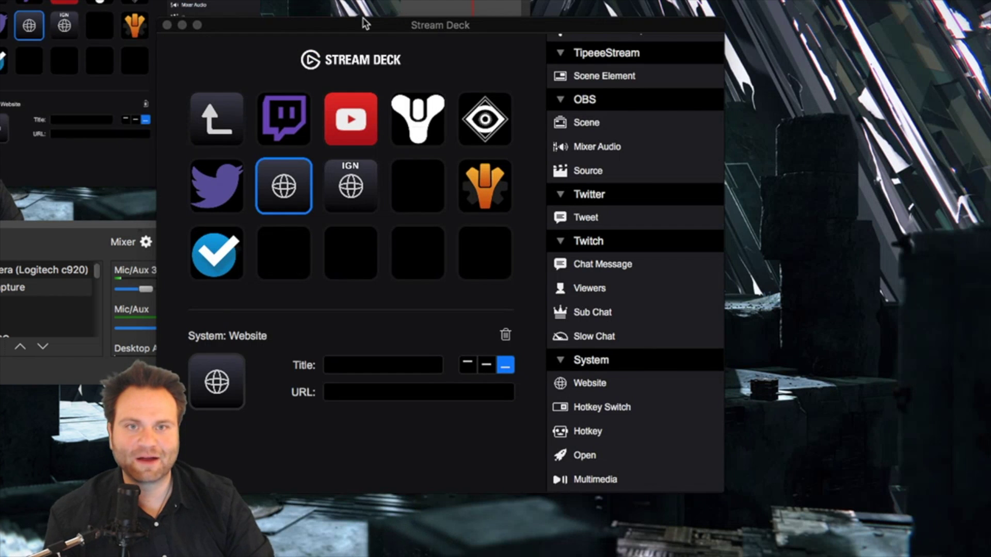
In the folder of chat command keys, add a Twitch Chat Message action to the first key of the third row, titled welcome
{"action": "left_click_drag", "start_coordinate": [364, 23], "coordinate": [557, 33]}
{"action": "left_click", "coordinate": [427, 167]}
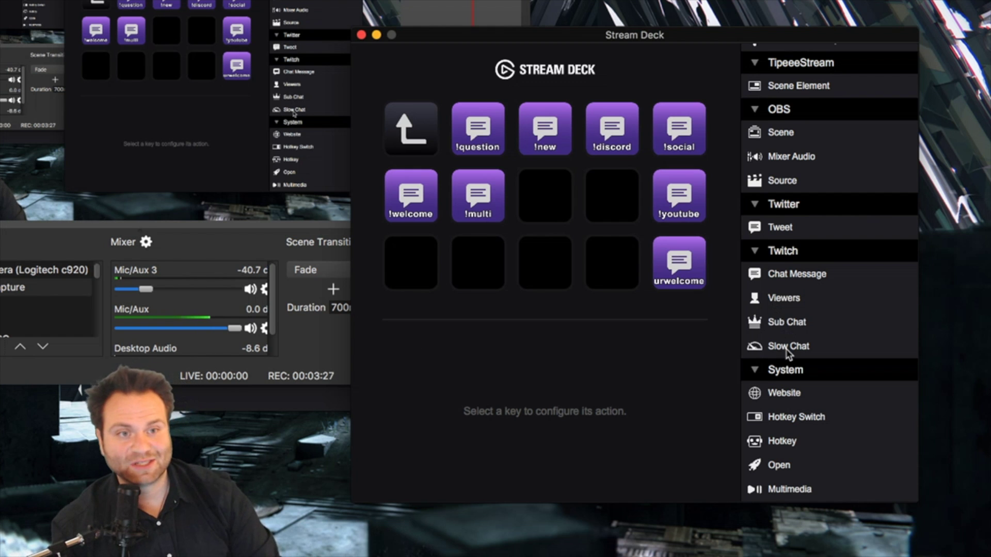
{"action": "left_click_drag", "start_coordinate": [769, 274], "coordinate": [388, 283]}
{"action": "left_click", "coordinate": [553, 375]}
{"action": "type", "text": "welcome"}
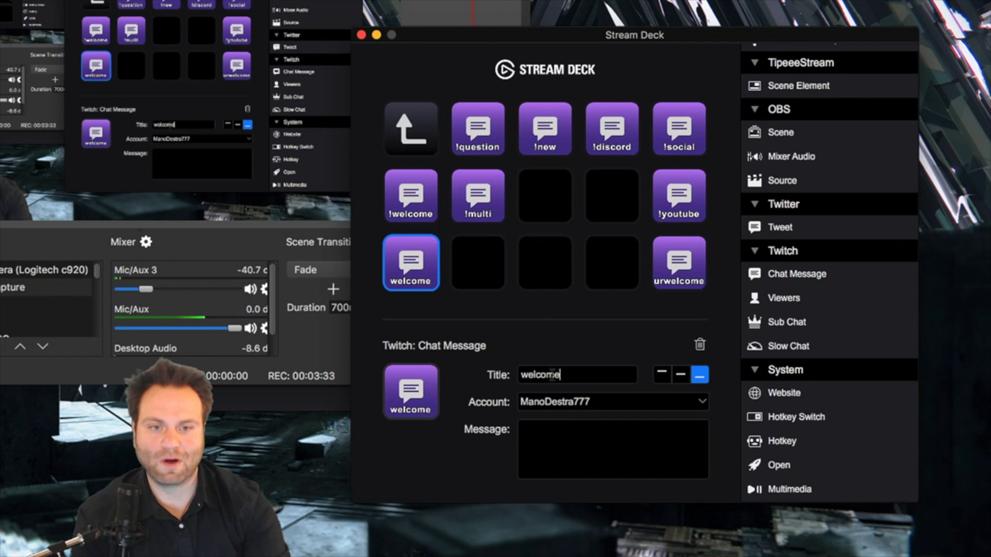
Align the welcome key's title to the top and set its chat message to "Welcome to my stream"
{"action": "left_click", "coordinate": [662, 375]}
{"action": "left_click", "coordinate": [682, 376]}
{"action": "left_click", "coordinate": [700, 376]}
{"action": "left_click", "coordinate": [663, 374]}
{"action": "left_click", "coordinate": [611, 450]}
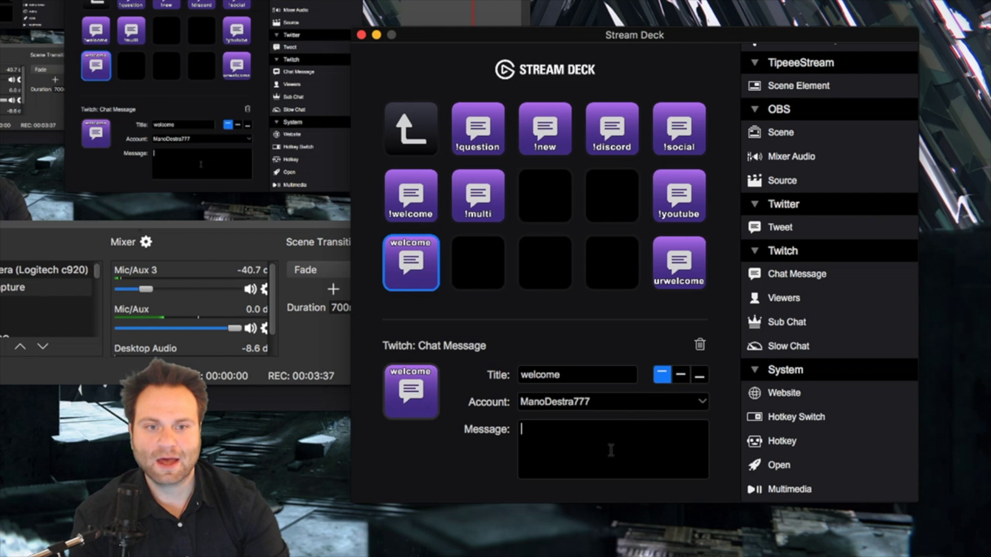
{"action": "type", "text": "Welcome to my stream"}
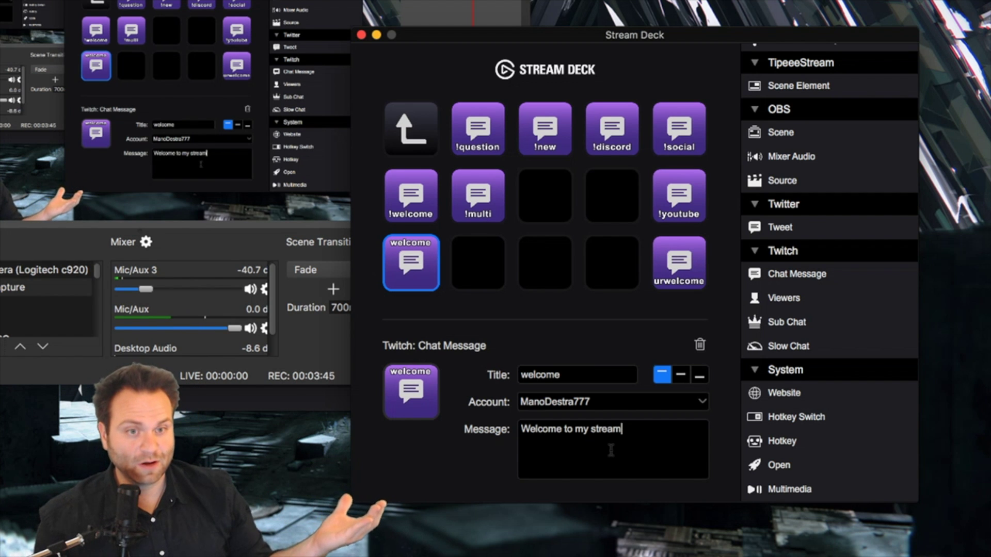
{"action": "left_click", "coordinate": [611, 450]}
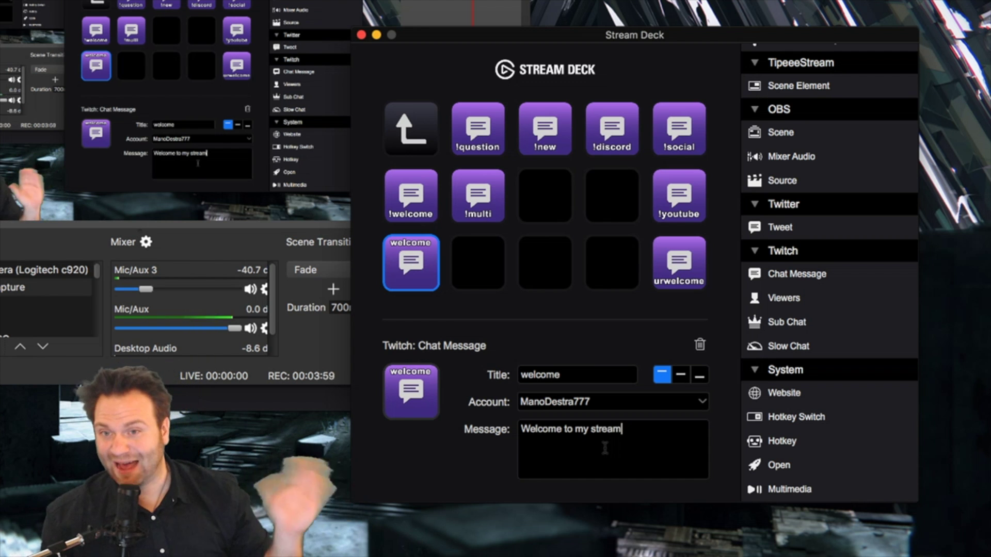
Delete the welcome chat message key from the third row
{"action": "right_click", "coordinate": [395, 281]}
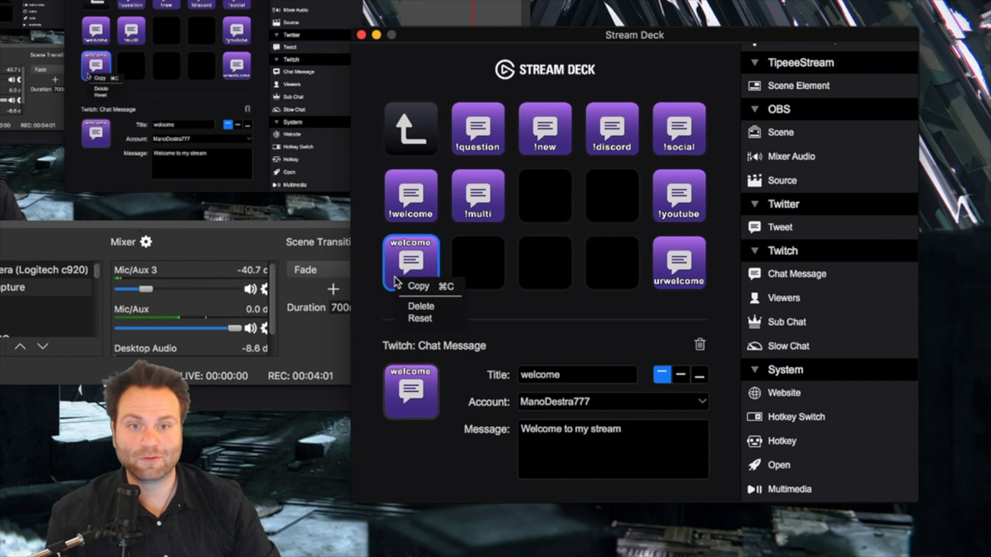
{"action": "left_click", "coordinate": [414, 306]}
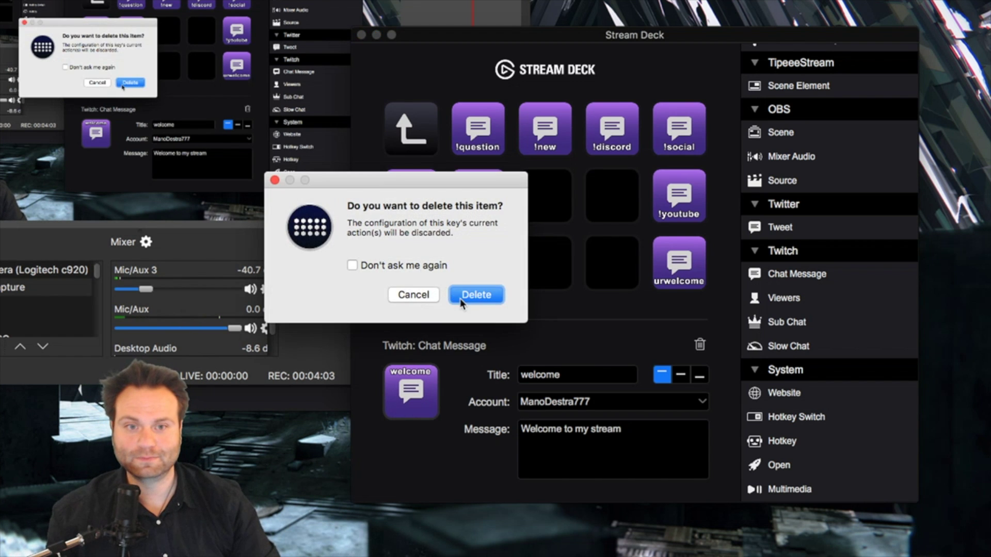
{"action": "left_click", "coordinate": [477, 304]}
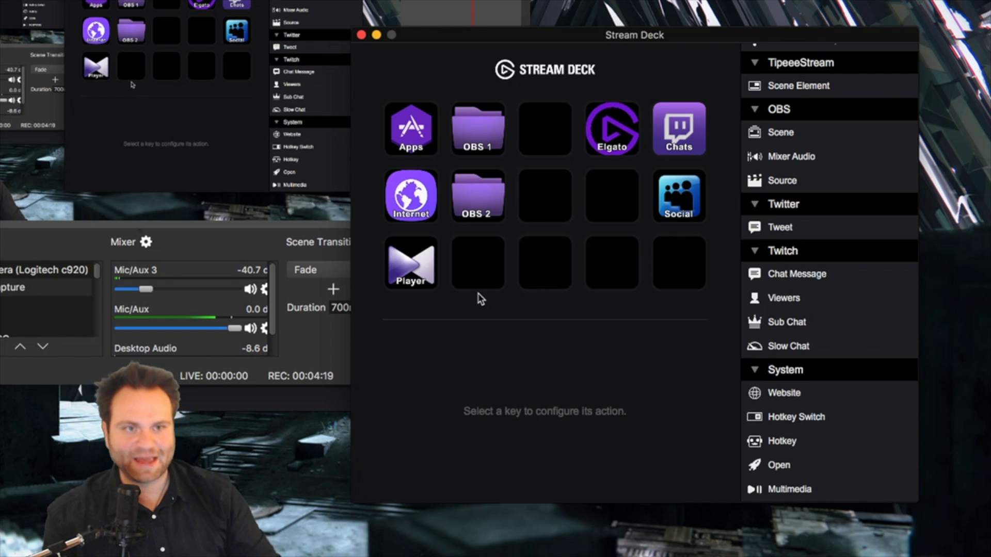
Open the Elgato folder and start creating a new icon for its Game Capture Scene key in Key Creator
{"action": "left_click_drag", "start_coordinate": [788, 134], "coordinate": [817, 174]}
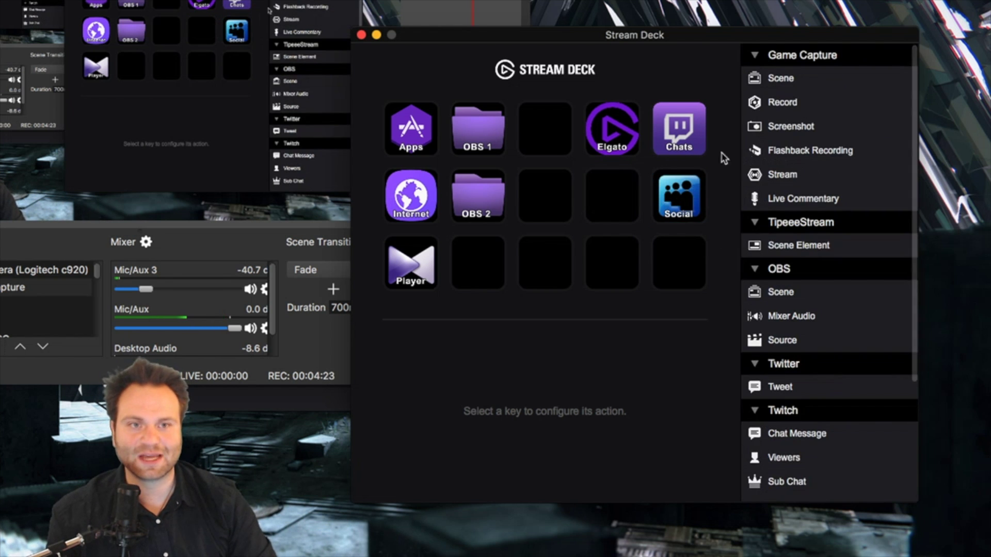
{"action": "left_click", "coordinate": [609, 149]}
{"action": "double_click", "coordinate": [609, 150]}
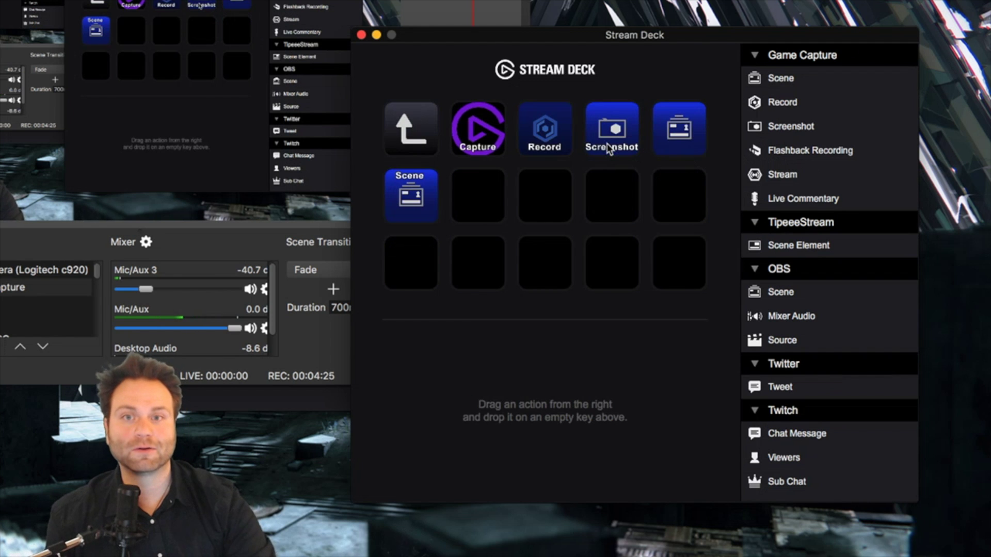
{"action": "left_click", "coordinate": [410, 212]}
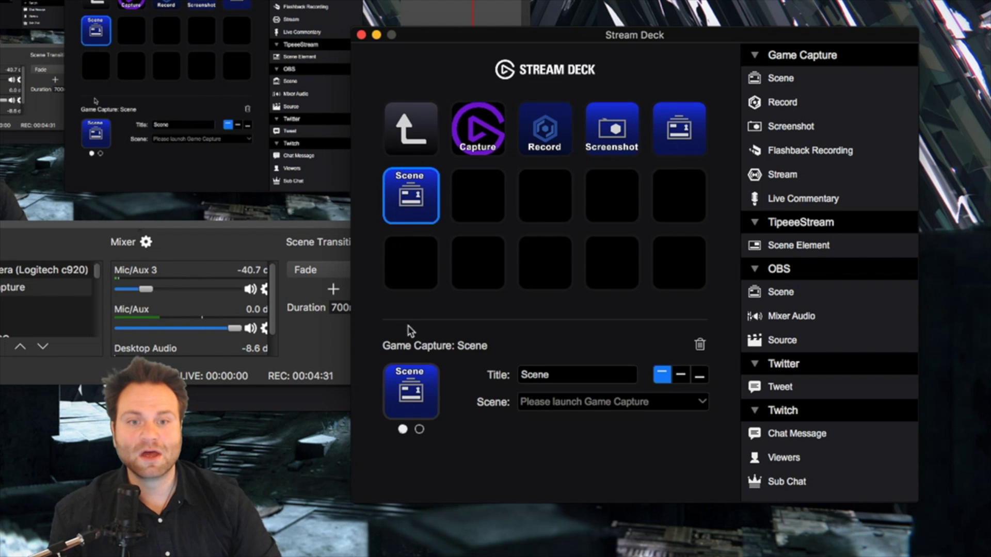
{"action": "left_click", "coordinate": [418, 374]}
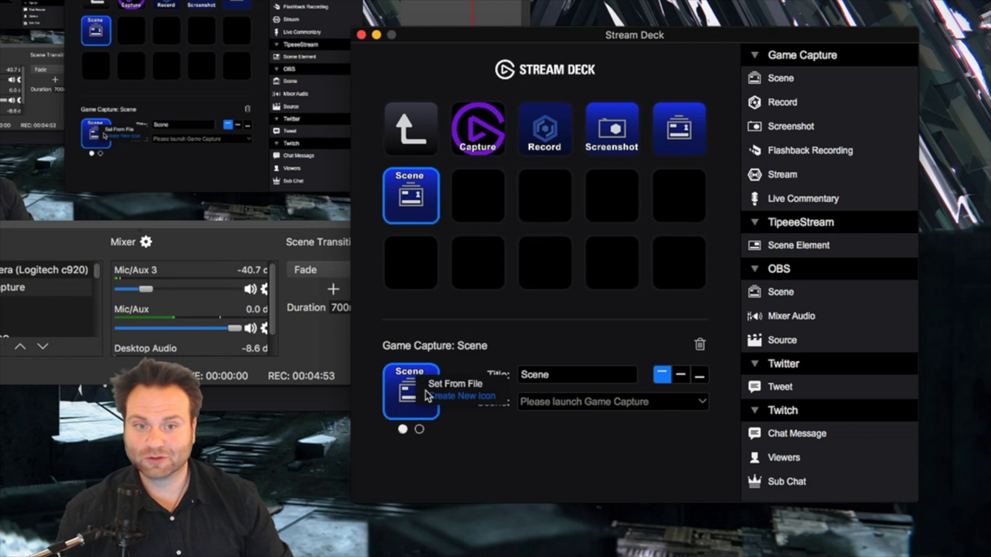
{"action": "left_click", "coordinate": [427, 396]}
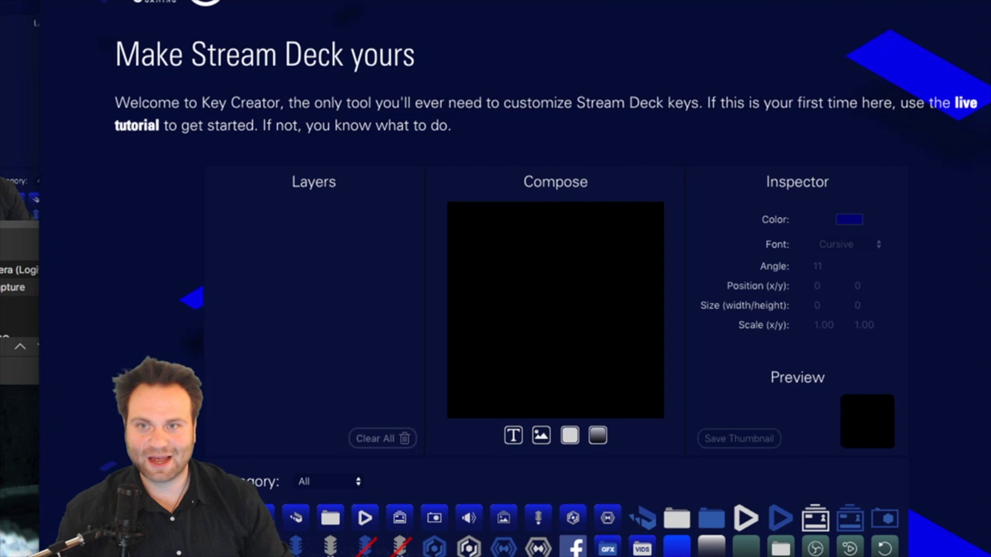
Browse the Key Creator icon library and add the Emoji Glasses icon to the composition
{"action": "scroll", "coordinate": [876, 529], "scroll_direction": "down", "scroll_amount": 4}
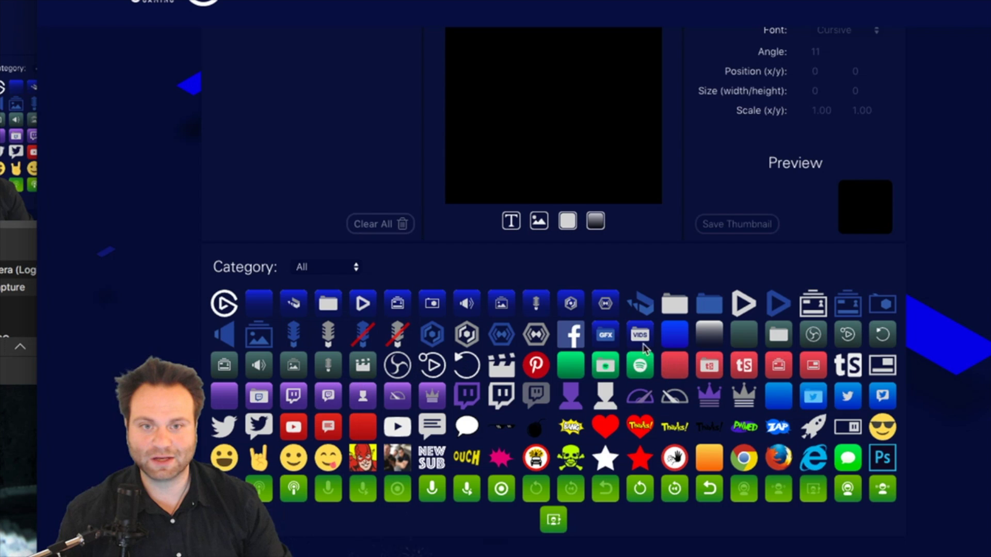
{"action": "scroll", "coordinate": [568, 330], "scroll_direction": "up", "scroll_amount": 3}
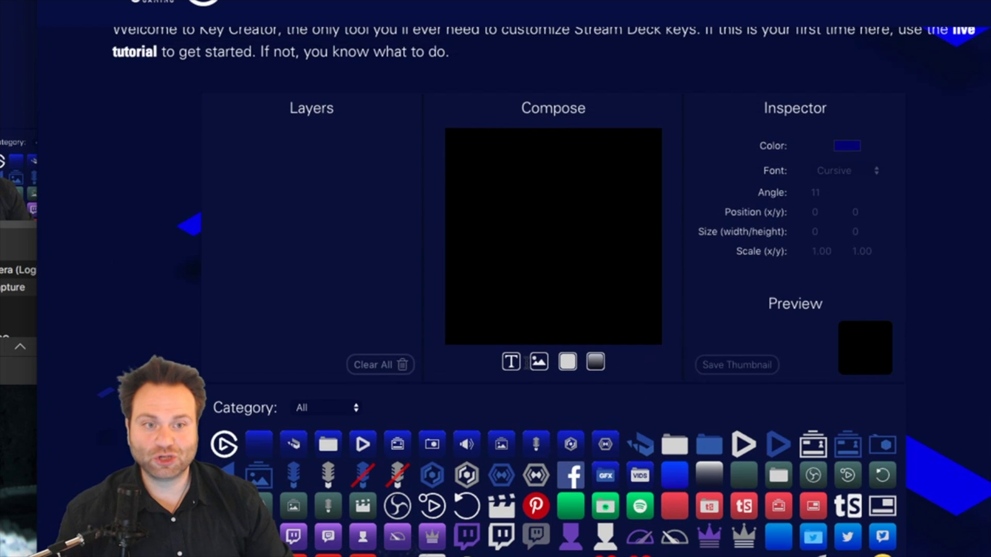
{"action": "scroll", "coordinate": [398, 416], "scroll_direction": "down", "scroll_amount": 3}
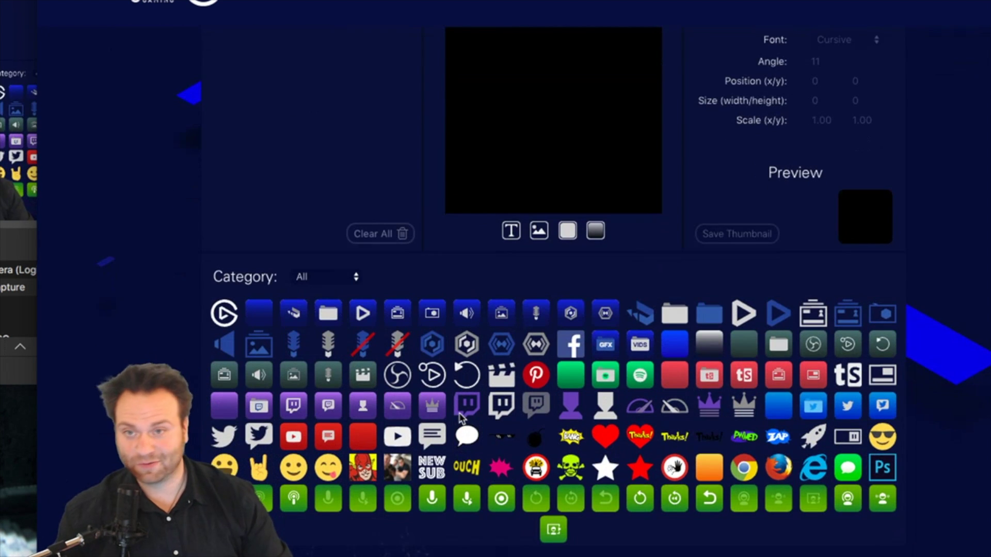
{"action": "scroll", "coordinate": [375, 376], "scroll_direction": "up", "scroll_amount": 2}
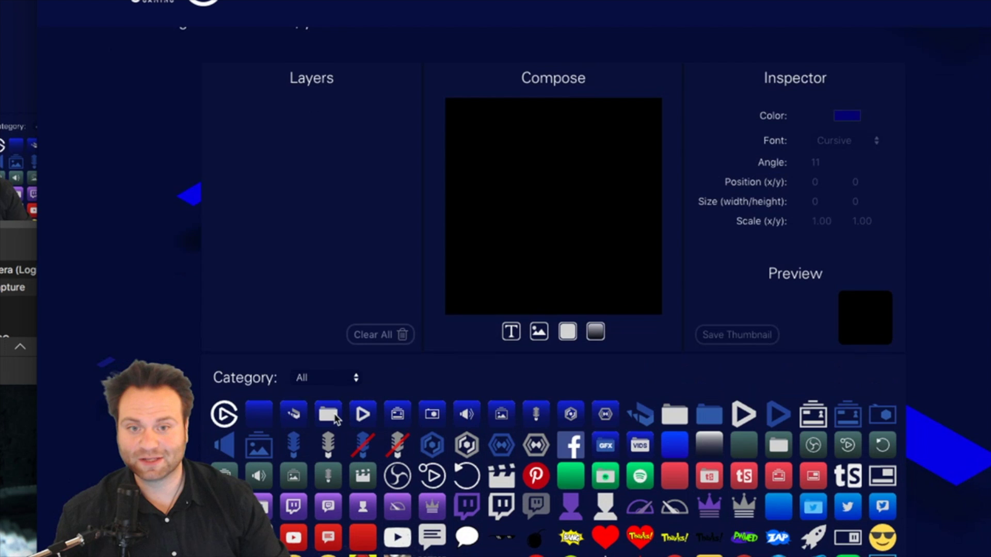
{"action": "scroll", "coordinate": [552, 414], "scroll_direction": "down", "scroll_amount": 2}
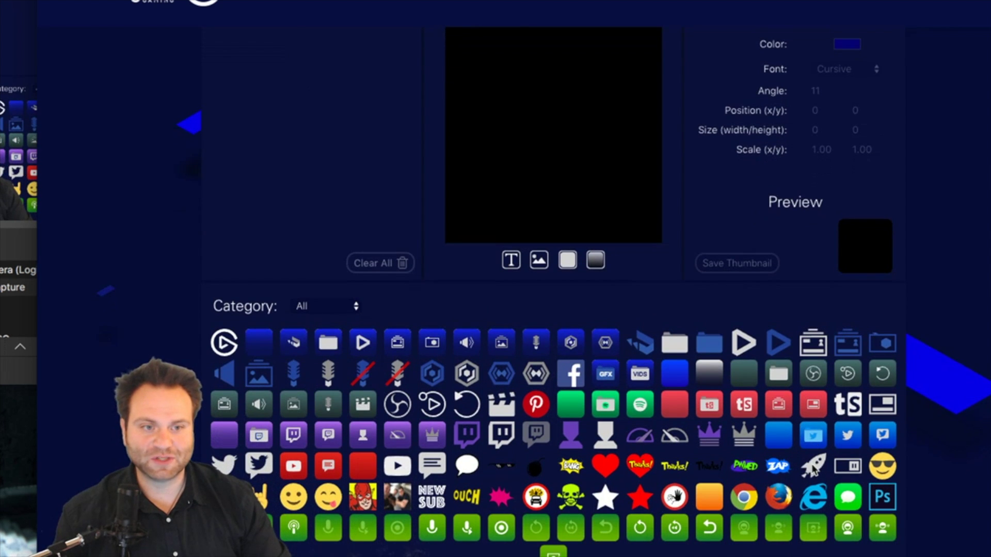
{"action": "left_click", "coordinate": [885, 472]}
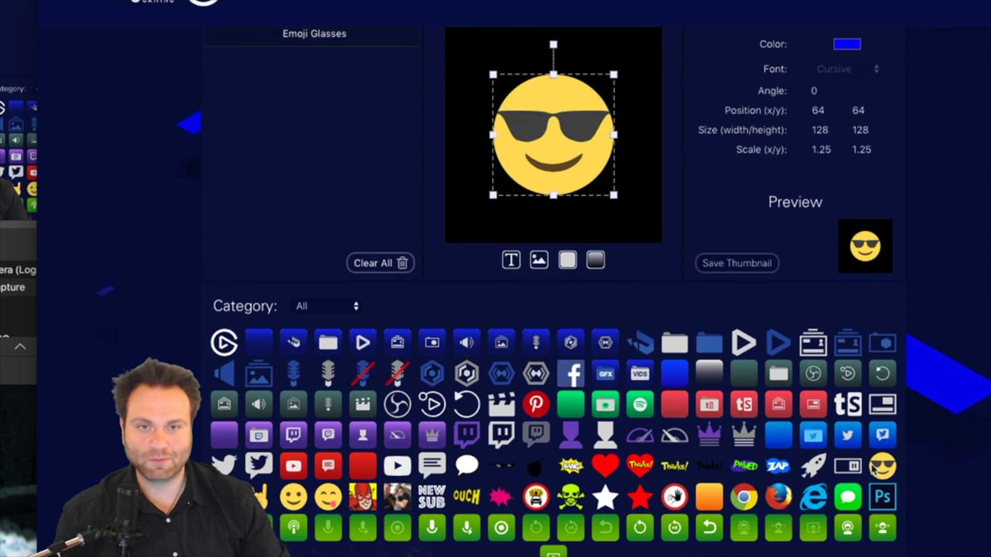
Save the finished Emoji Glasses composition from Key Creator as a thumbnail image
{"action": "scroll", "coordinate": [624, 358], "scroll_direction": "up", "scroll_amount": 3}
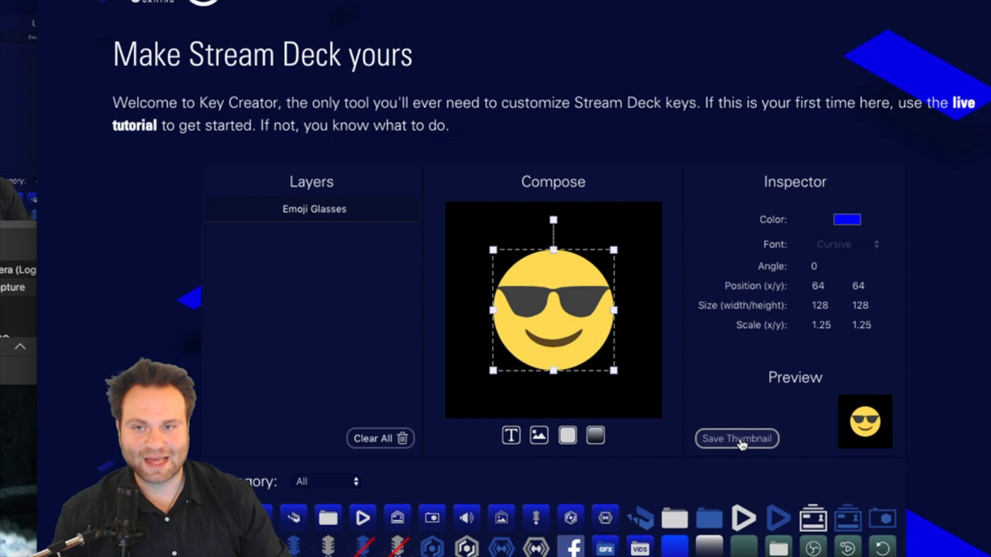
{"action": "left_click", "coordinate": [740, 439]}
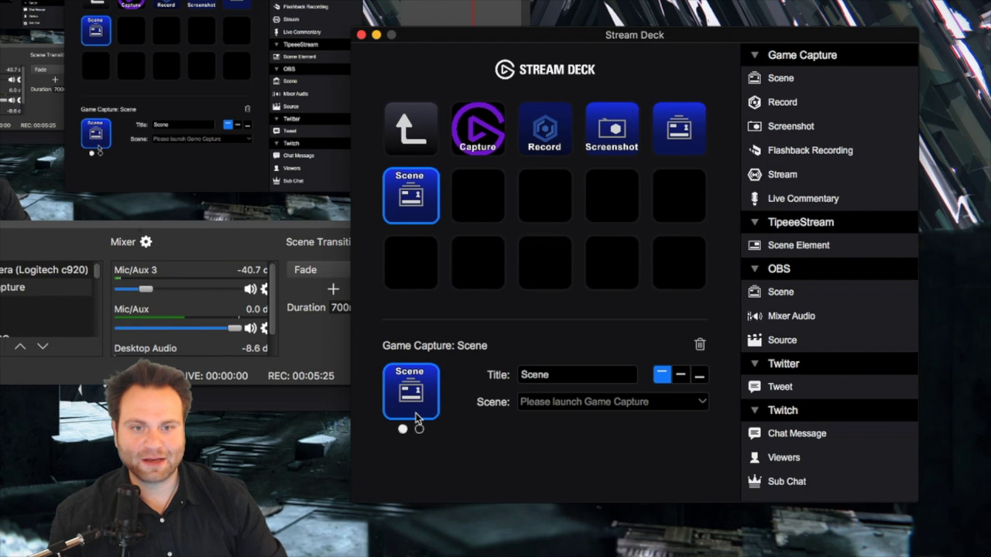
Sort the Downloads folder by date added and assign streamdeck_key (1).png as the custom icon of the Game Capture Scene key
{"action": "left_click", "coordinate": [417, 419]}
{"action": "left_click", "coordinate": [429, 422]}
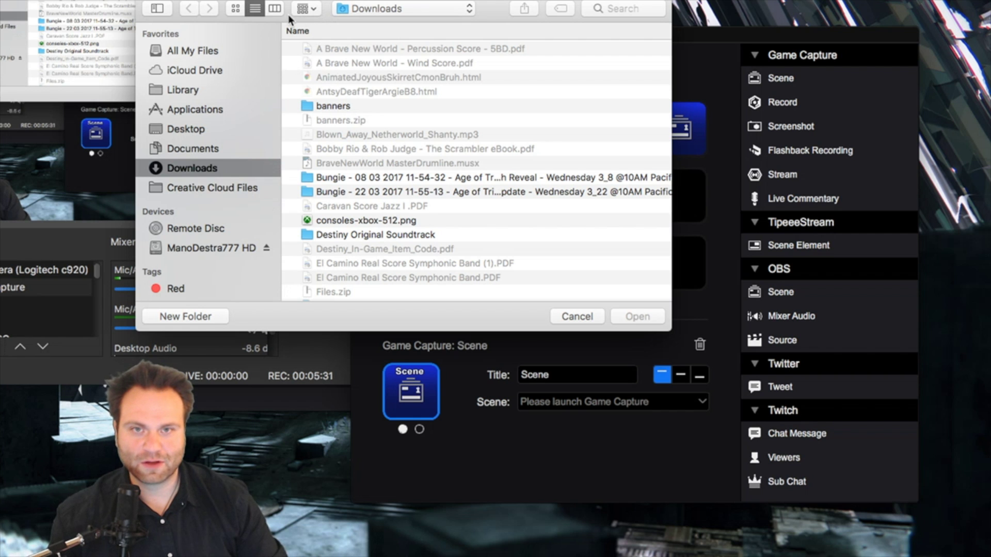
{"action": "left_click", "coordinate": [304, 8]}
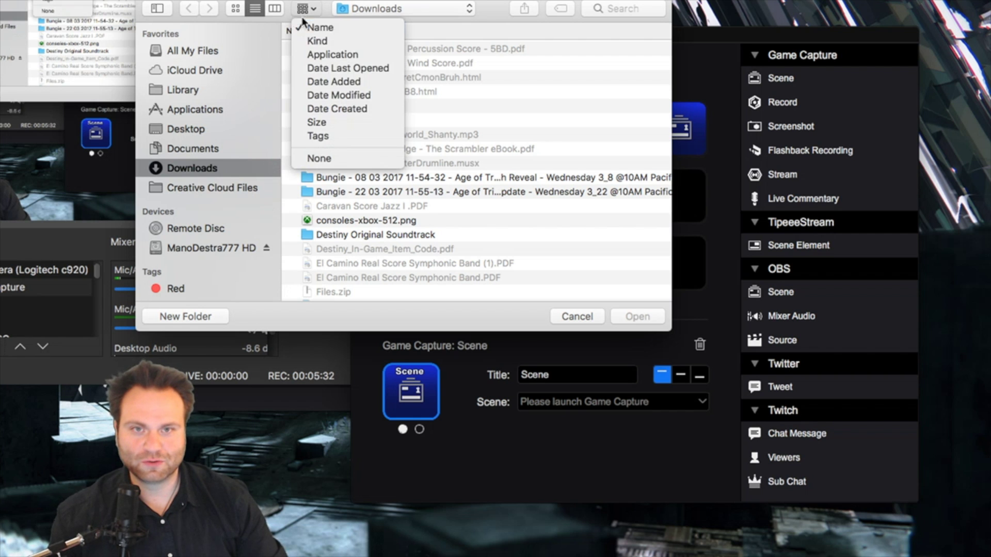
{"action": "left_click", "coordinate": [313, 81]}
{"action": "left_click", "coordinate": [331, 51]}
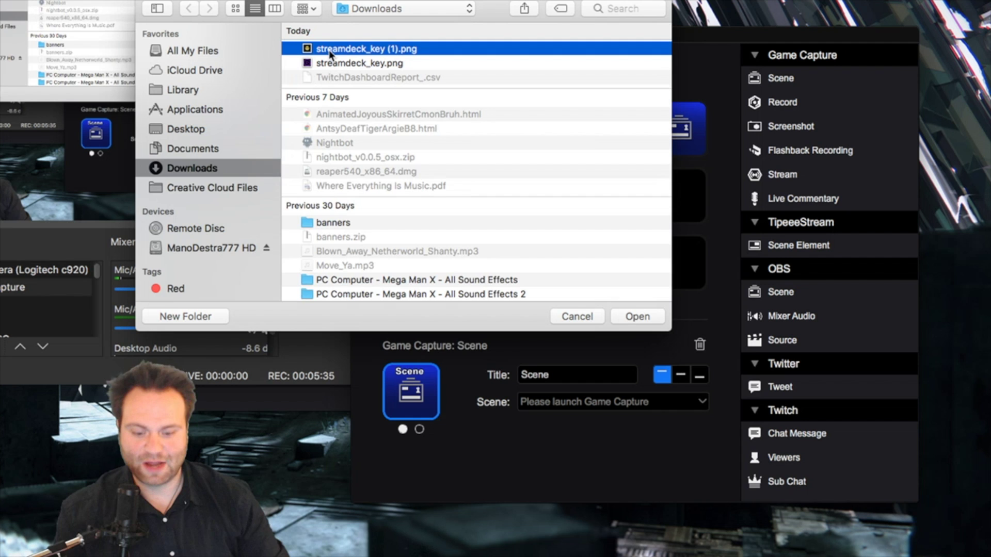
{"action": "key", "text": "space"}
{"action": "key", "text": "space"}
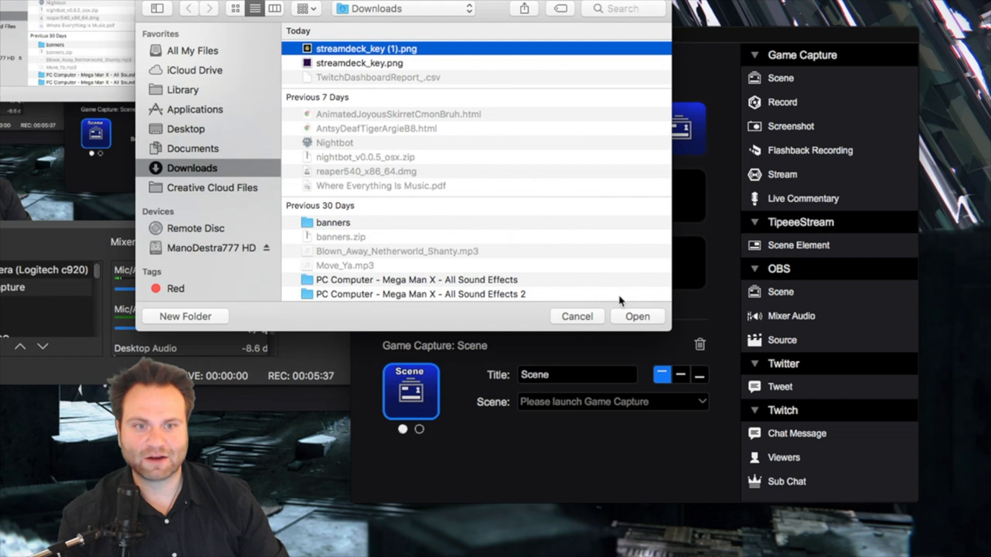
{"action": "left_click", "coordinate": [637, 316]}
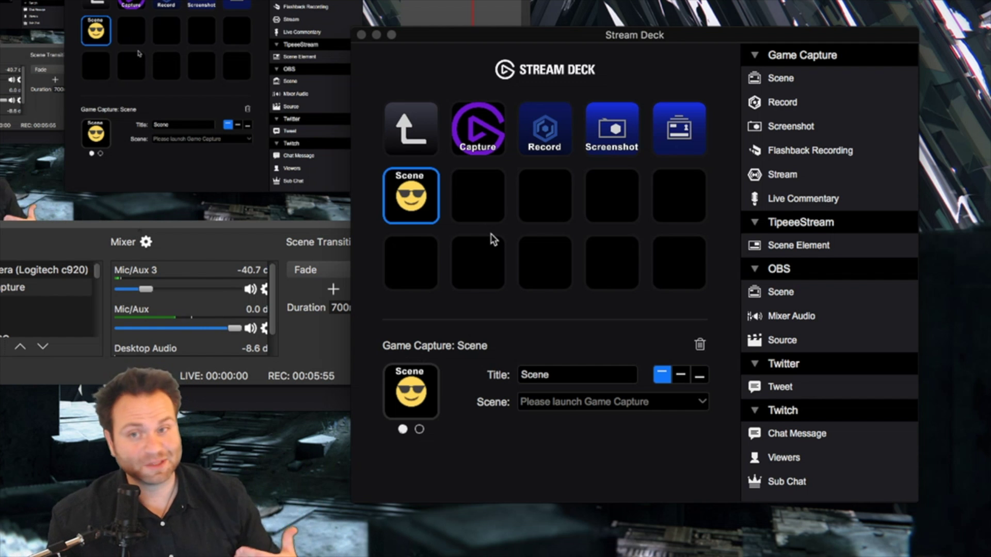
Switch to the OBS window
{"action": "left_click", "coordinate": [317, 333]}
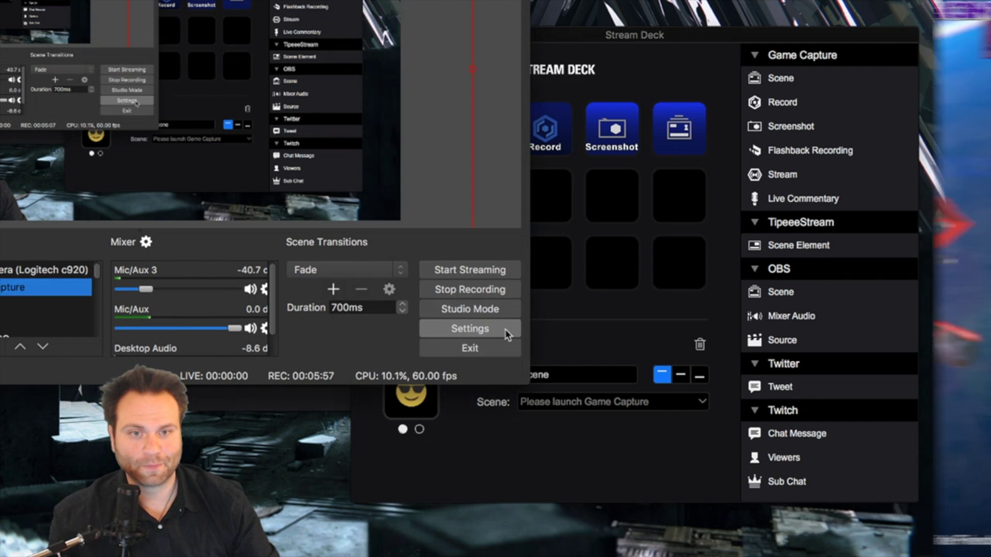